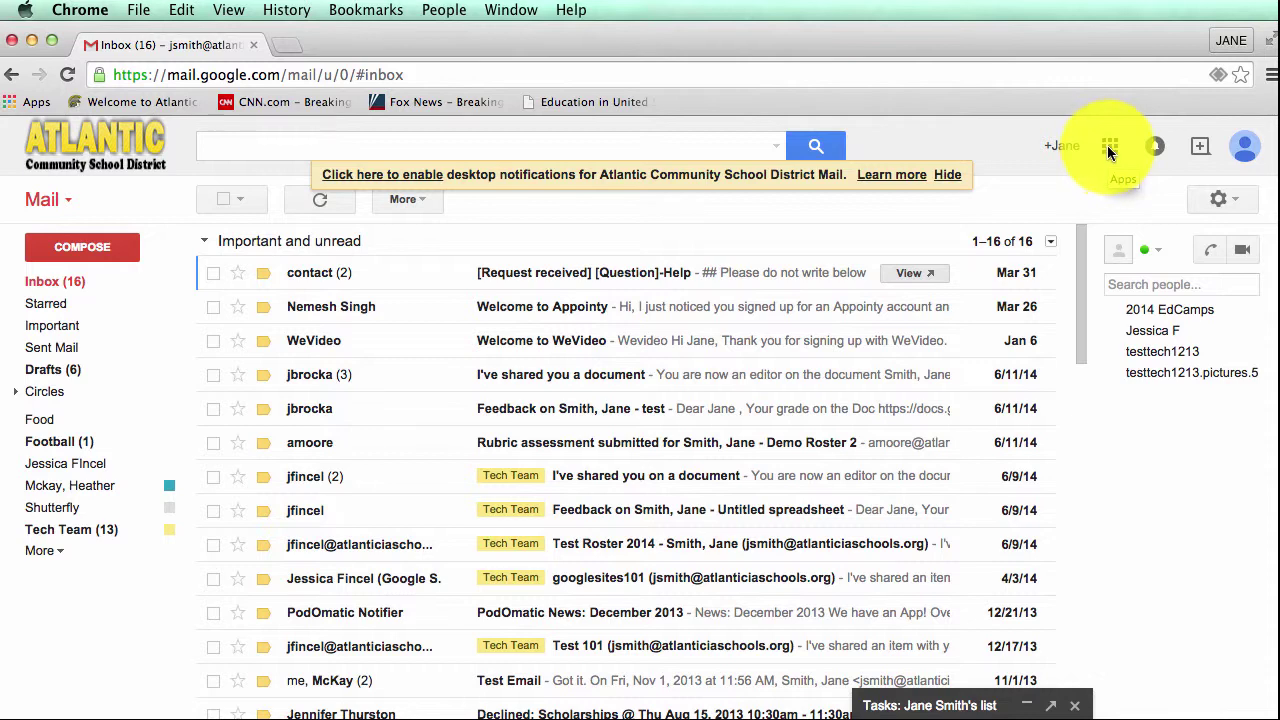
- Open Google Drive's My Drive in a new tab from the Google apps grid
click(1108, 150)
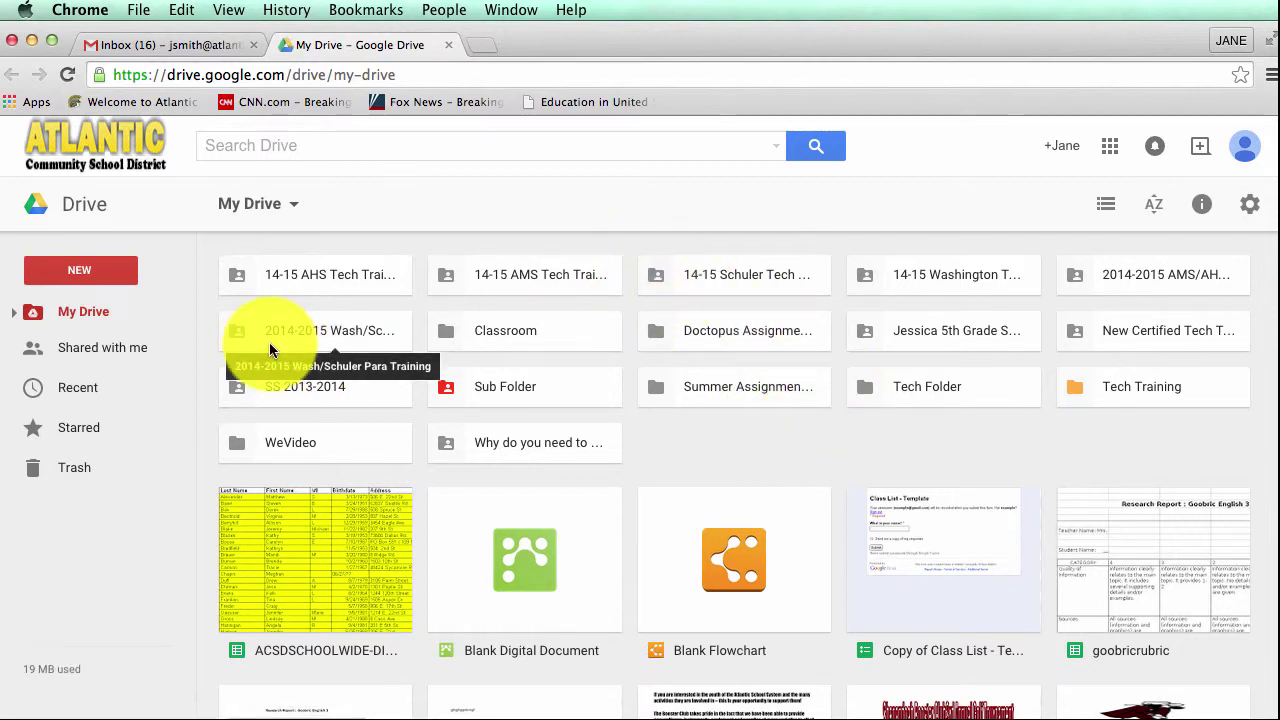
- Make a new My Drive folder named 'Back Up Folder 4/22/2015', correcting typos in the name
click(114, 278)
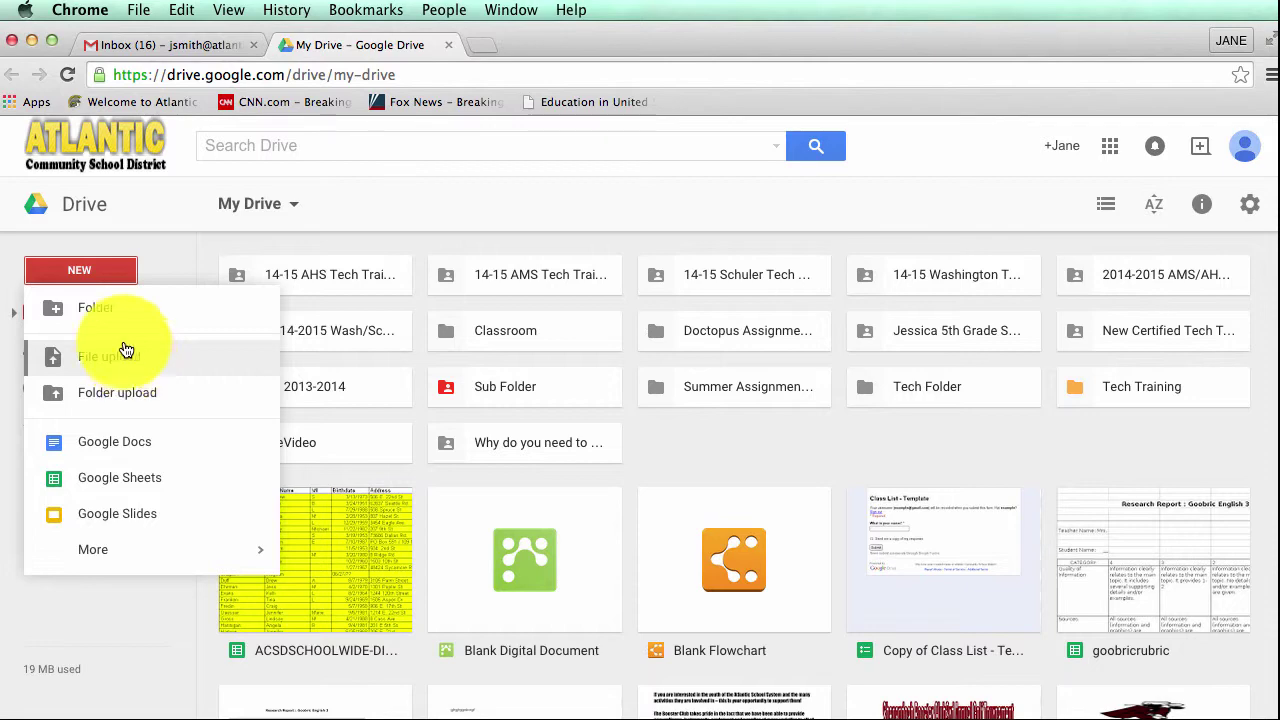
click(103, 312)
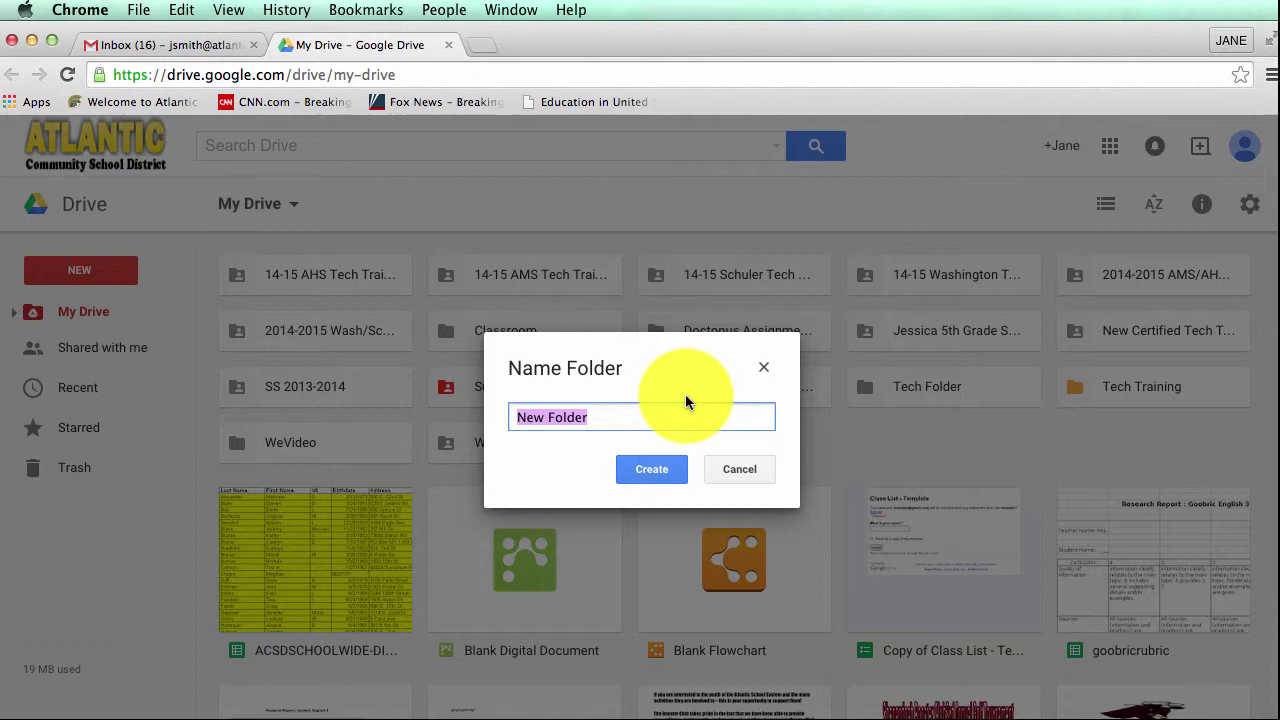
text(Back Up Fode)
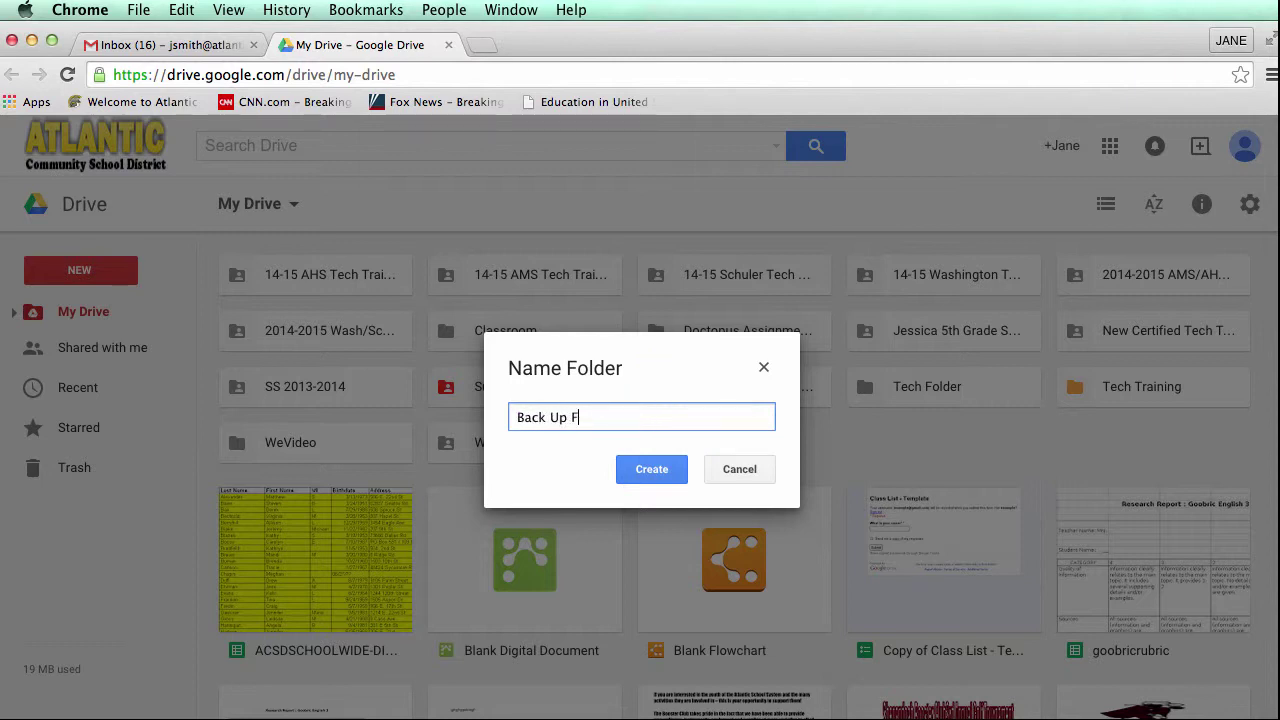
key(BackSpace)
key(BackSpace)
text(ler)
key(BackSpace)
key(BackSpace)
key(BackSpace)
text(dle)
key(BackSpace)
key(BackSpace)
key(BackSpace)
text(lder 4/22/2015)
click(652, 470)
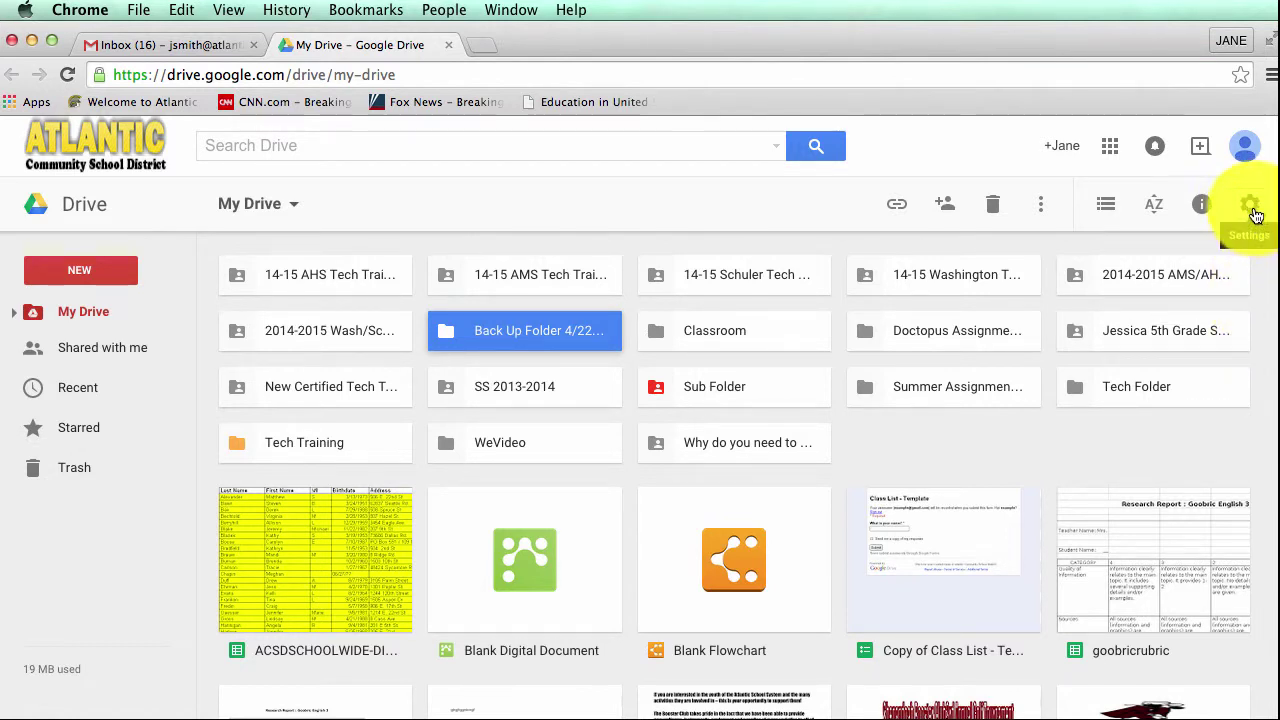
click(1252, 210)
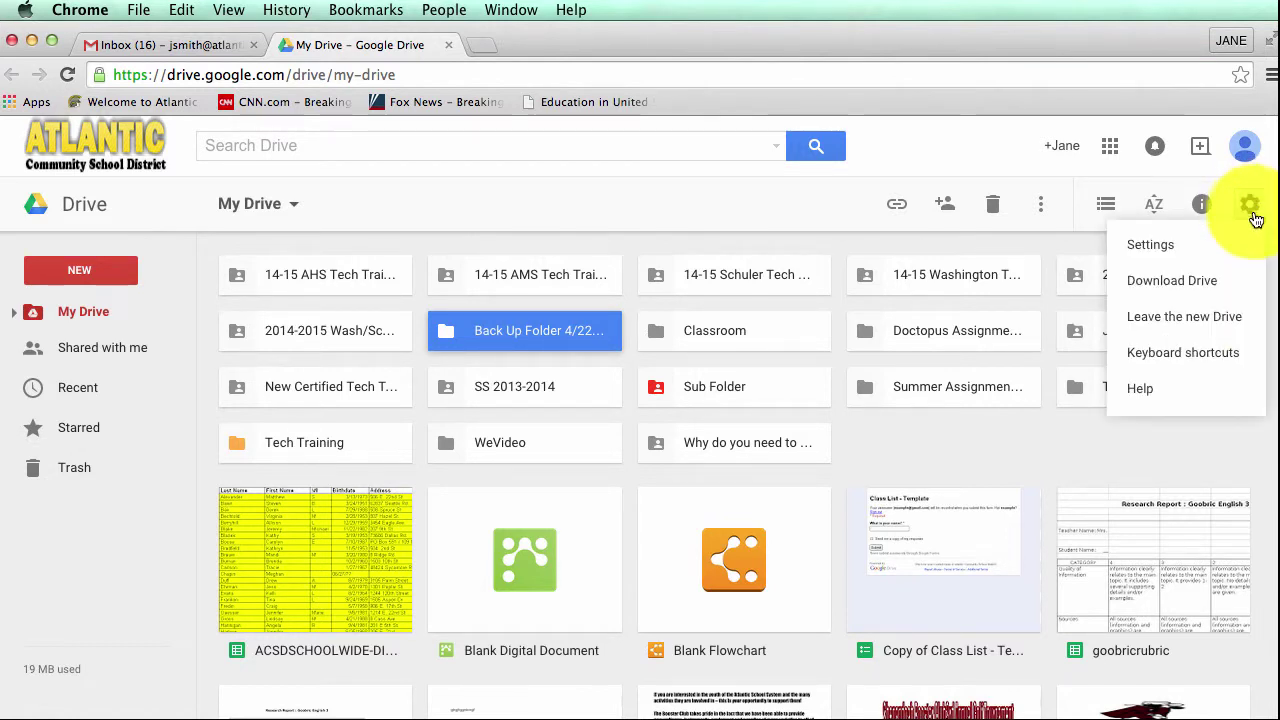
click(1172, 253)
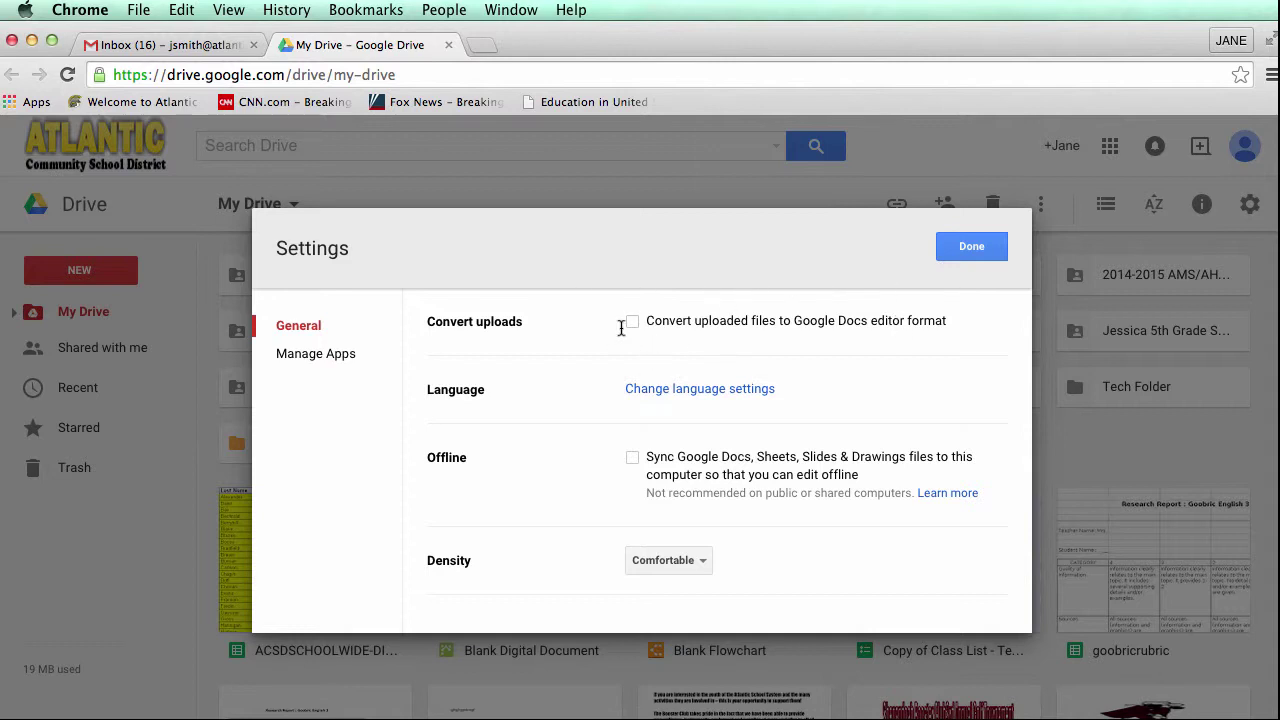
click(975, 252)
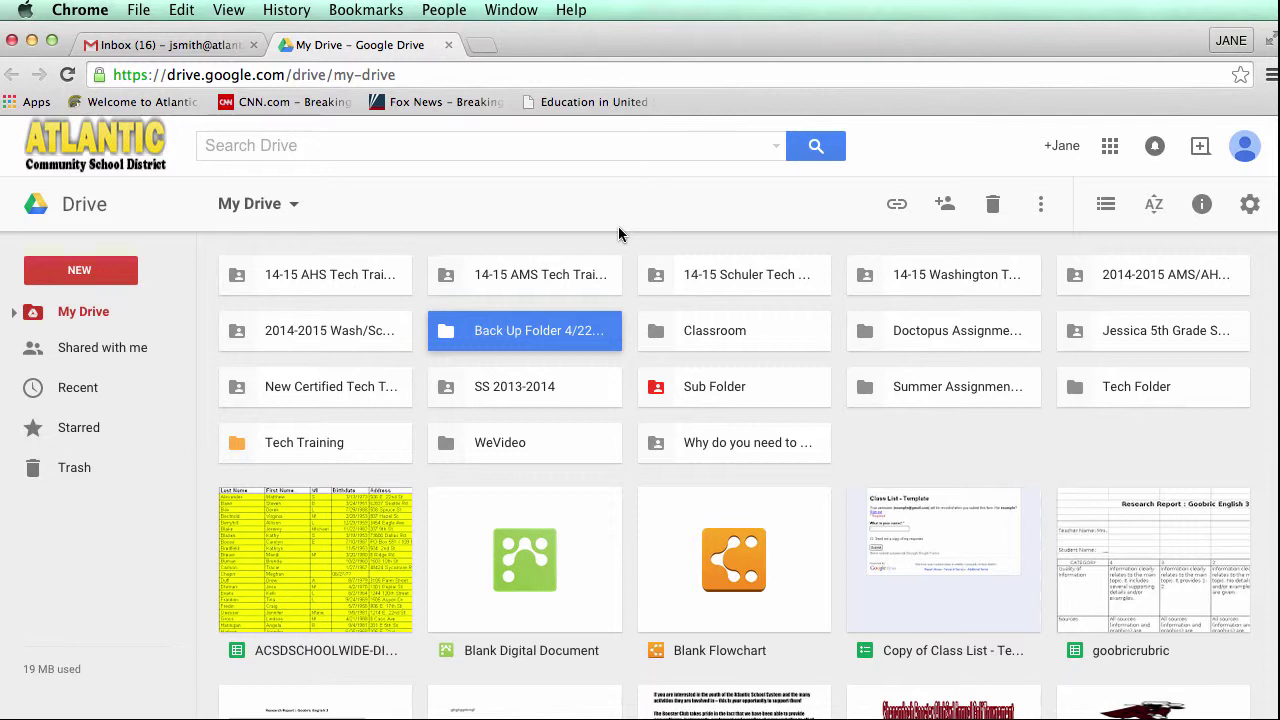
- Open Back Up Folder 4/22/2015, expand the My Drive tree, and bring up the NEW menu
double_click(533, 333)
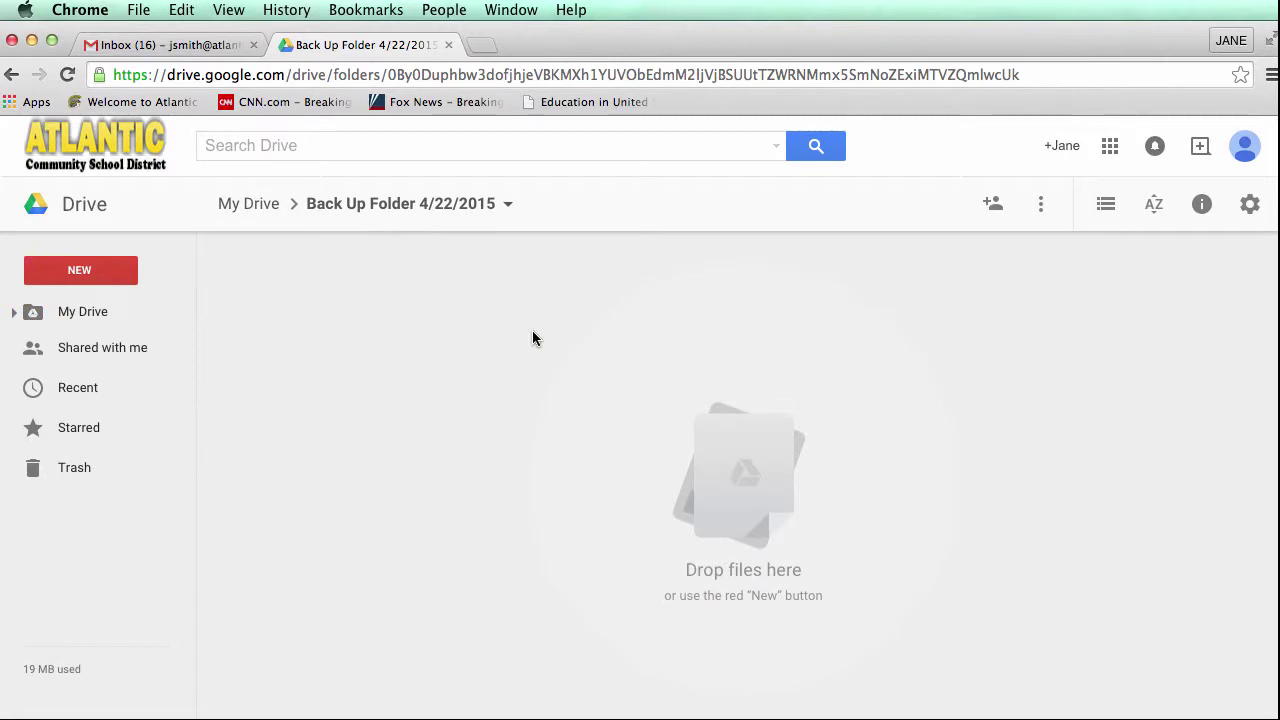
click(14, 318)
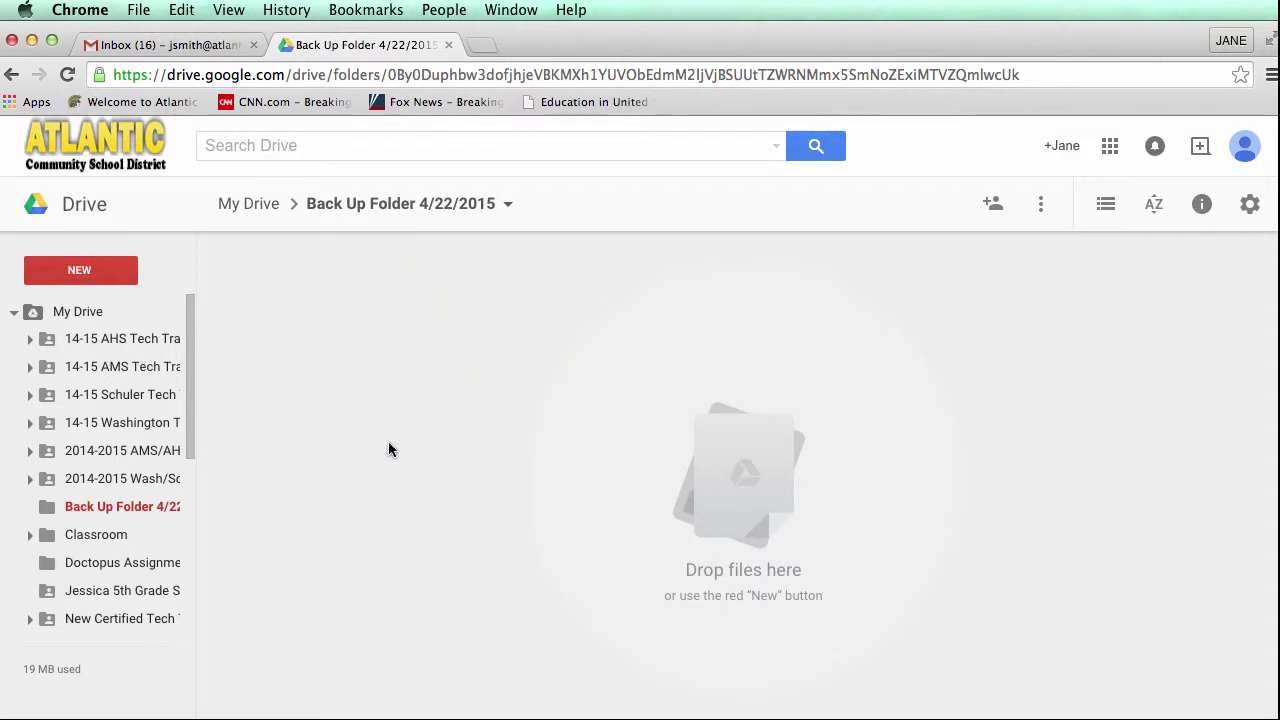
click(100, 272)
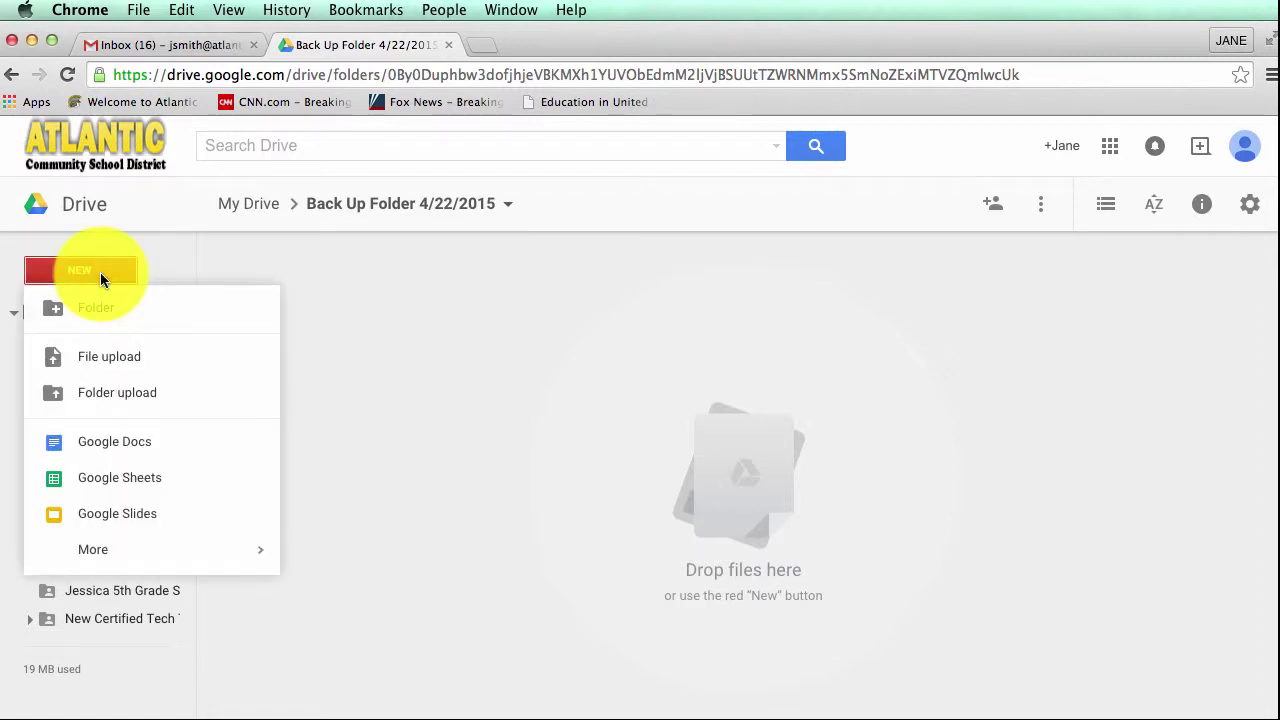
- Folder-upload the Tech Job folder from the Desktop into Back Up Folder 4/22/2015
click(165, 398)
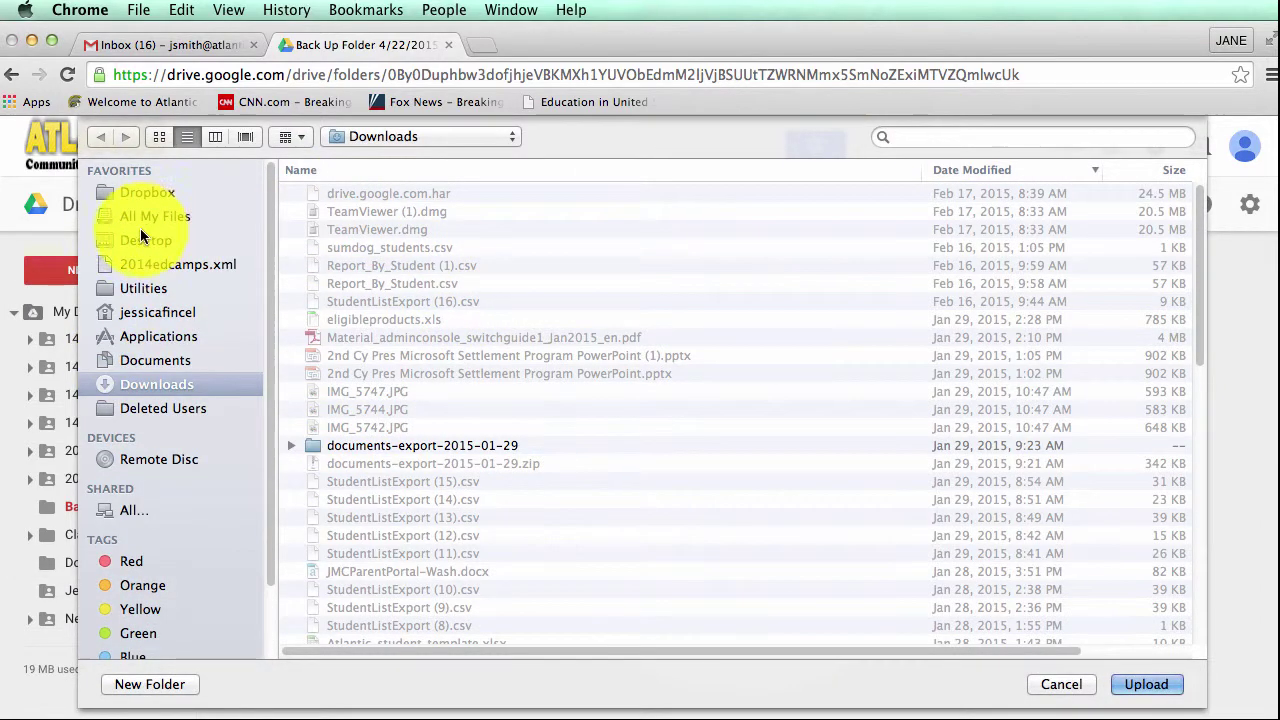
key(super+shift+d)
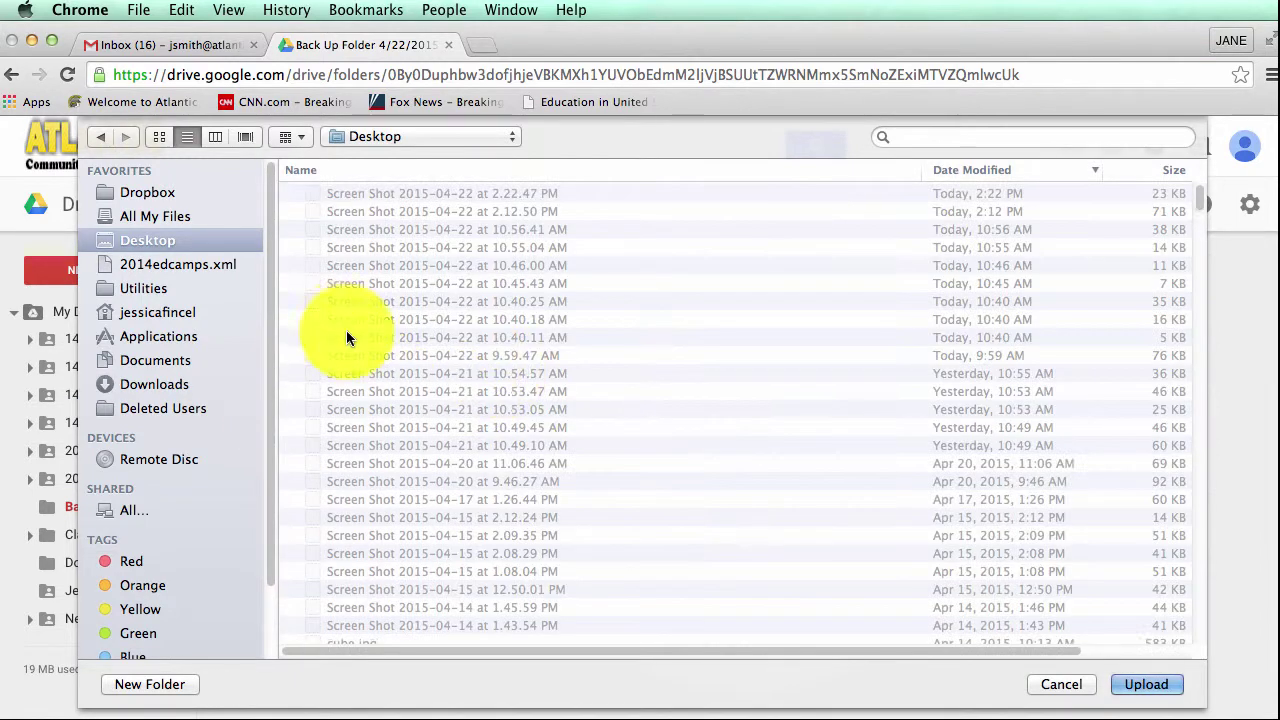
scroll(415, 445, down, 5)
scroll(415, 445, down, 10)
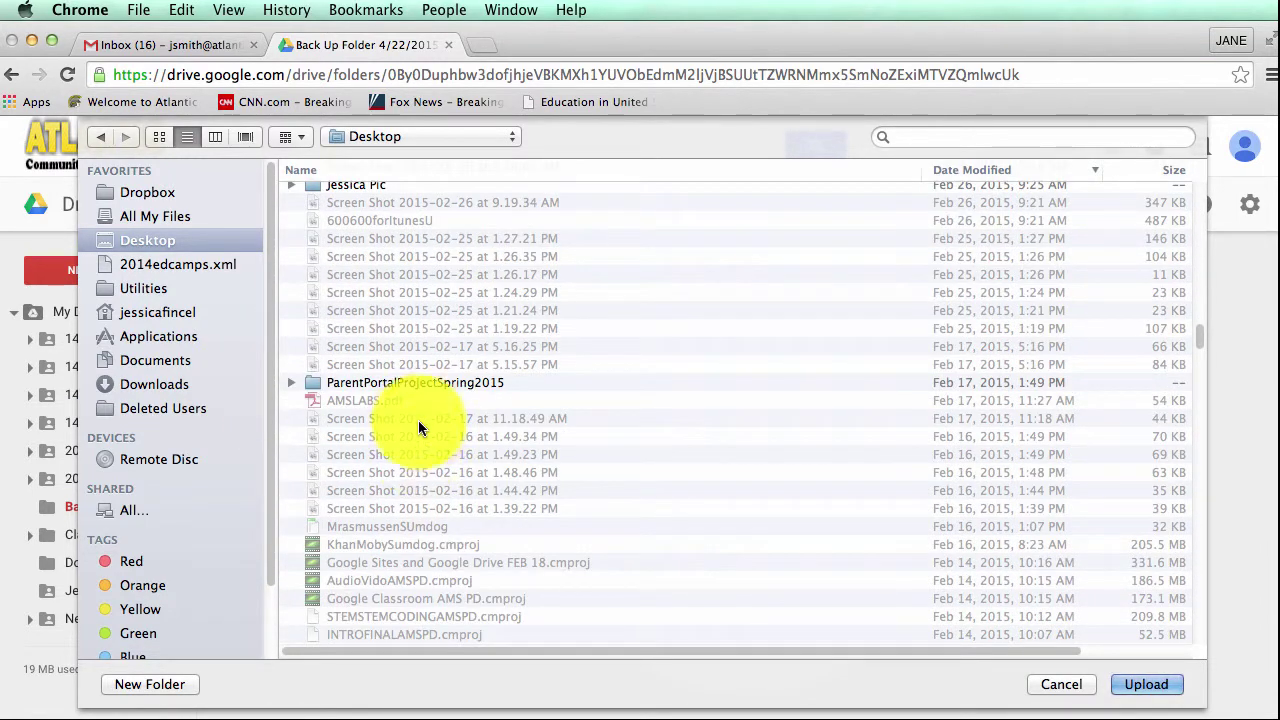
scroll(440, 450, down, 15)
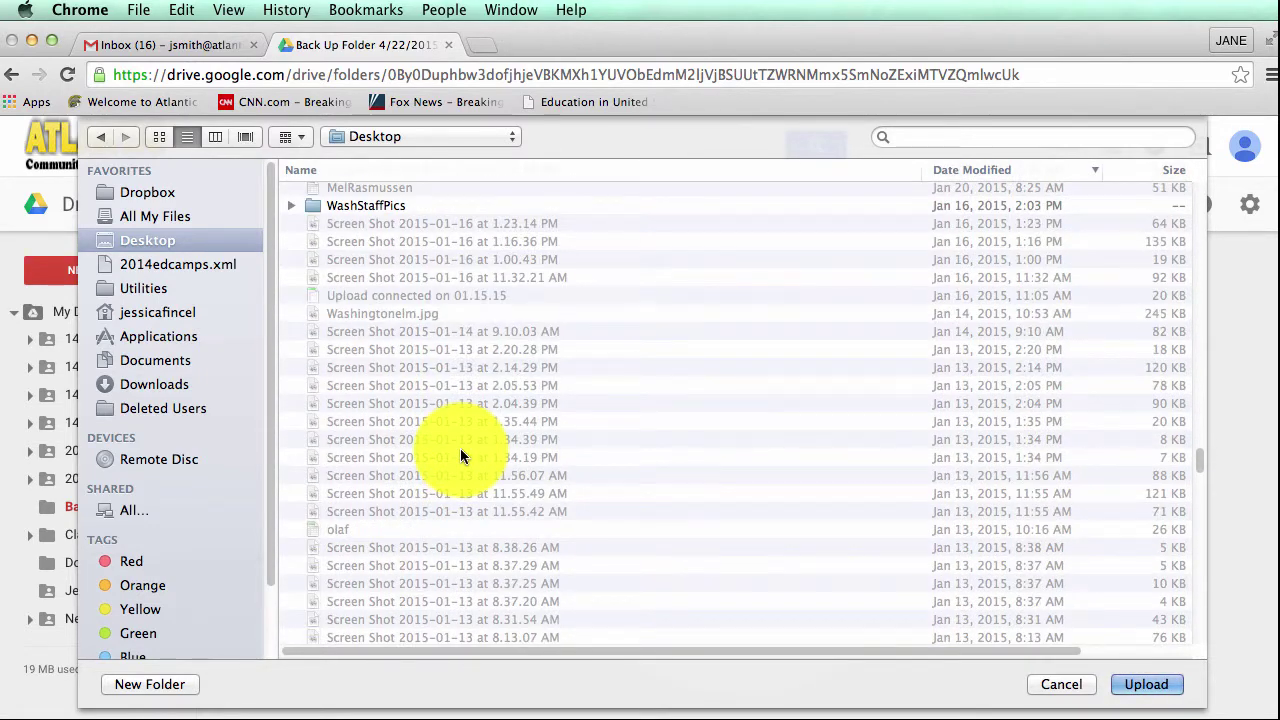
text(tech)
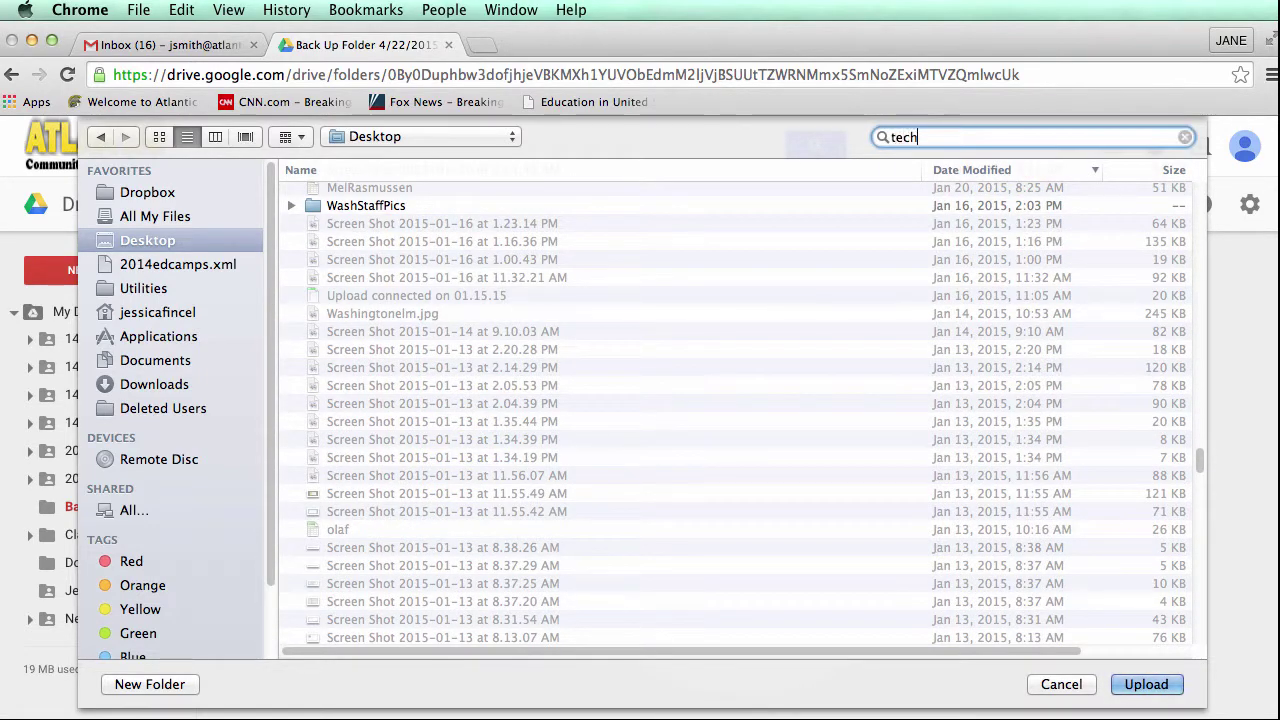
text( job)
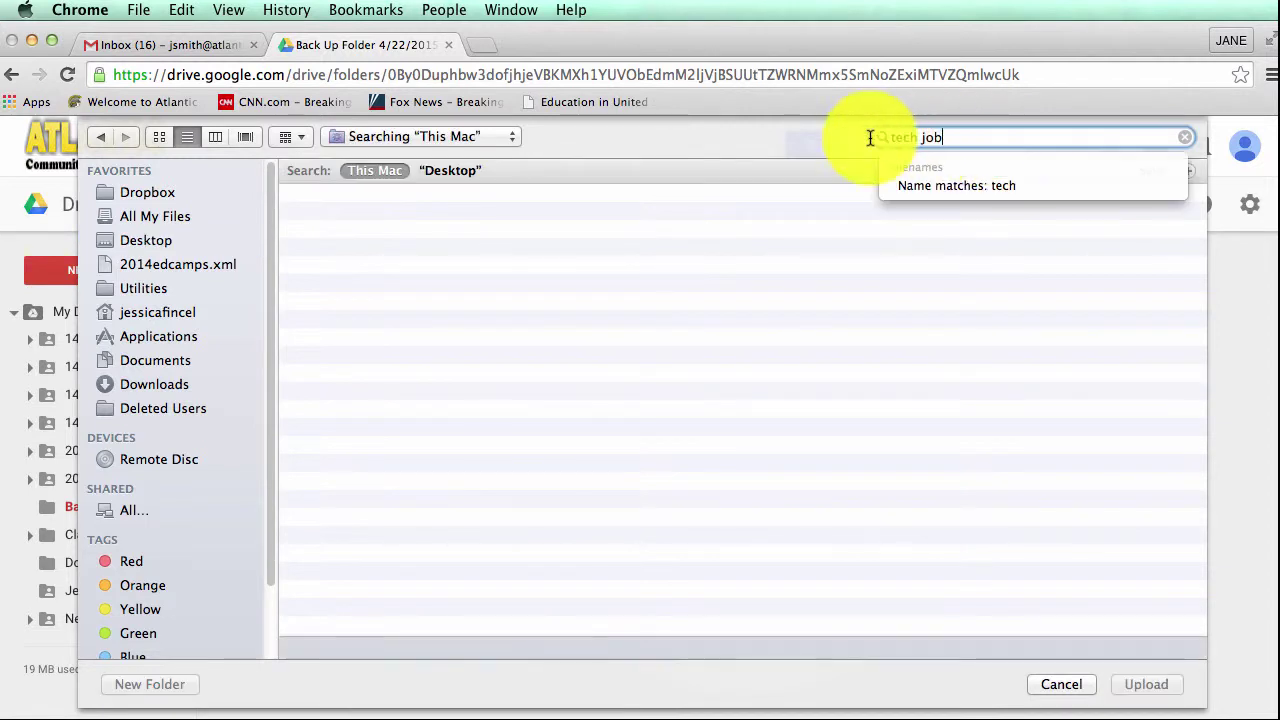
click(347, 217)
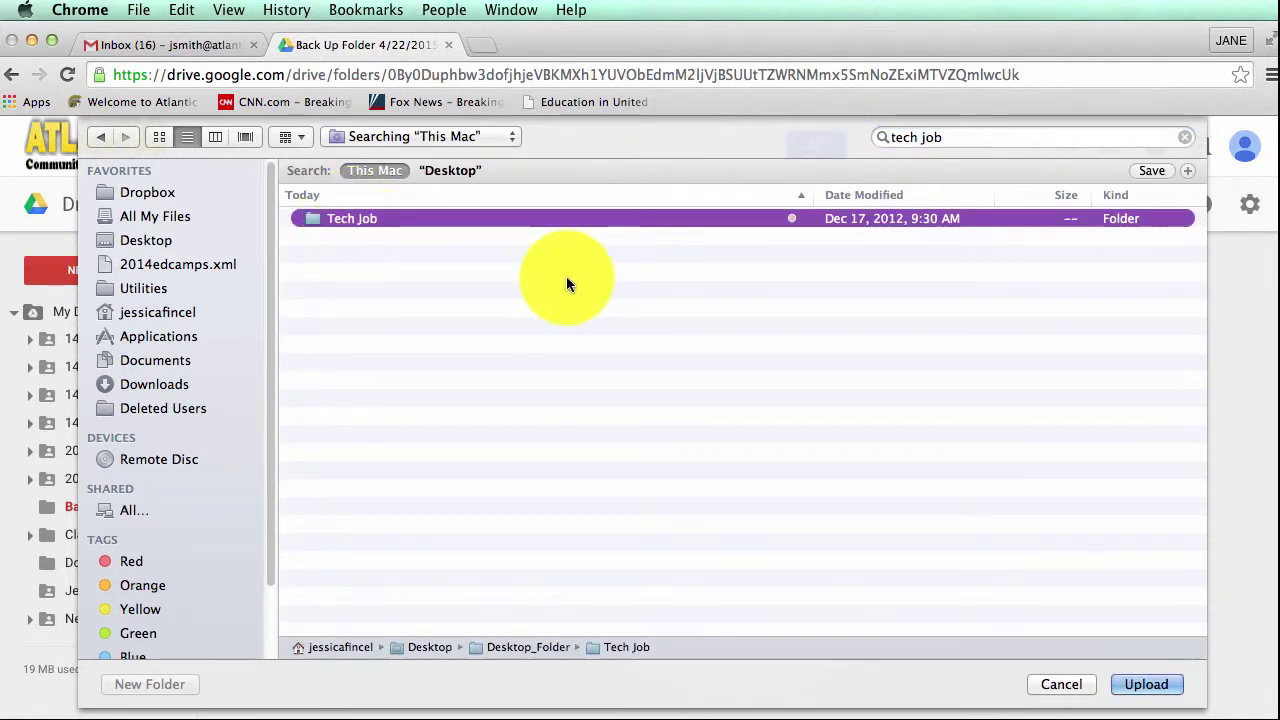
click(1146, 684)
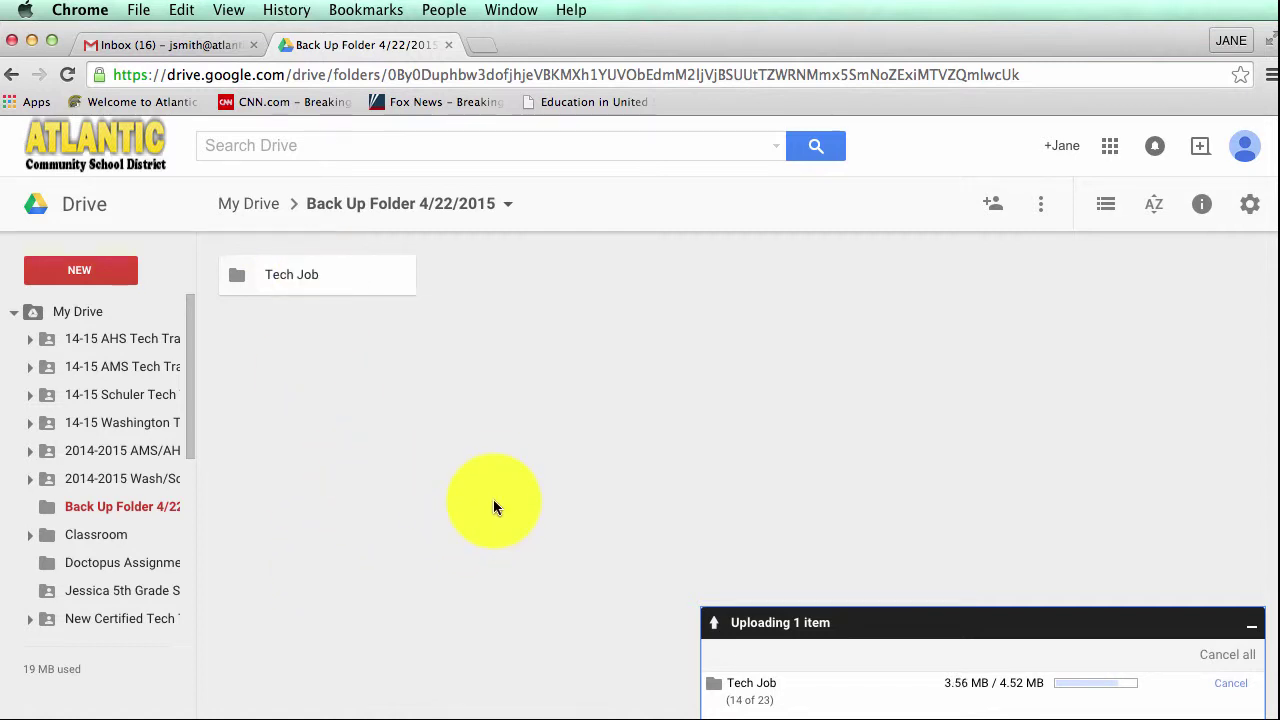
- Open the Tech Job folder, select its first Word document, and view its More actions menu
double_click(288, 276)
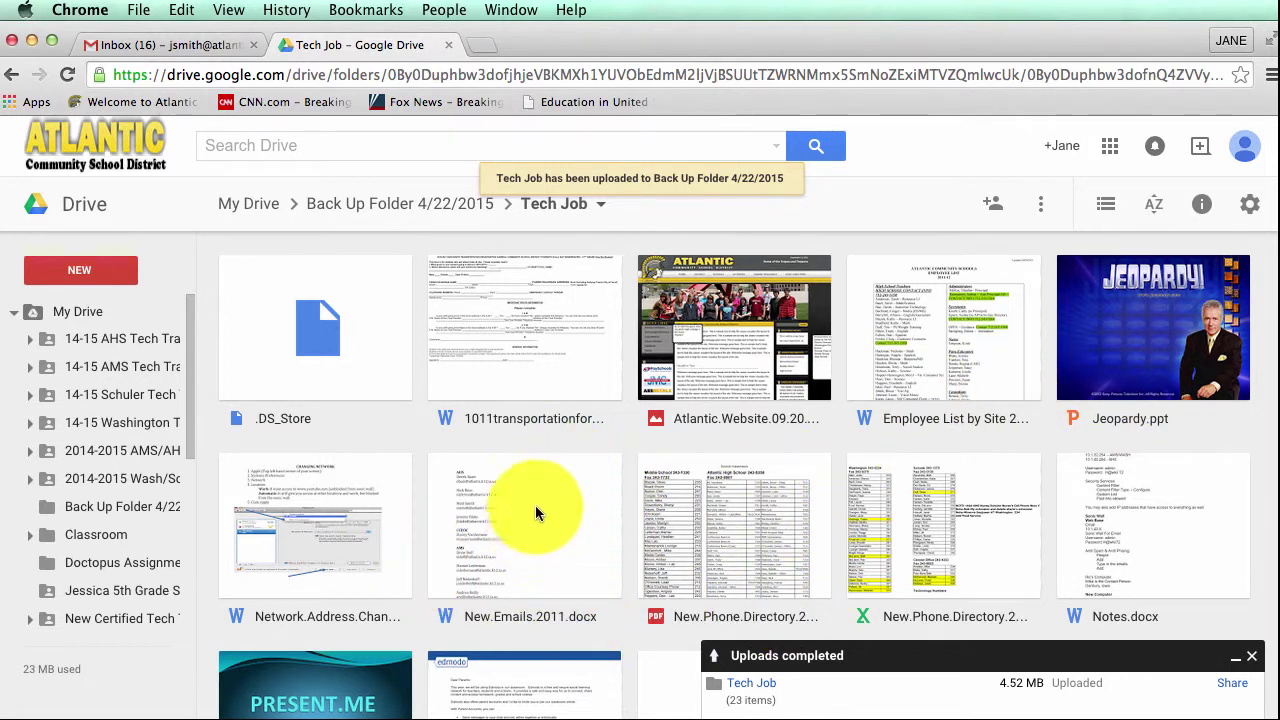
click(517, 314)
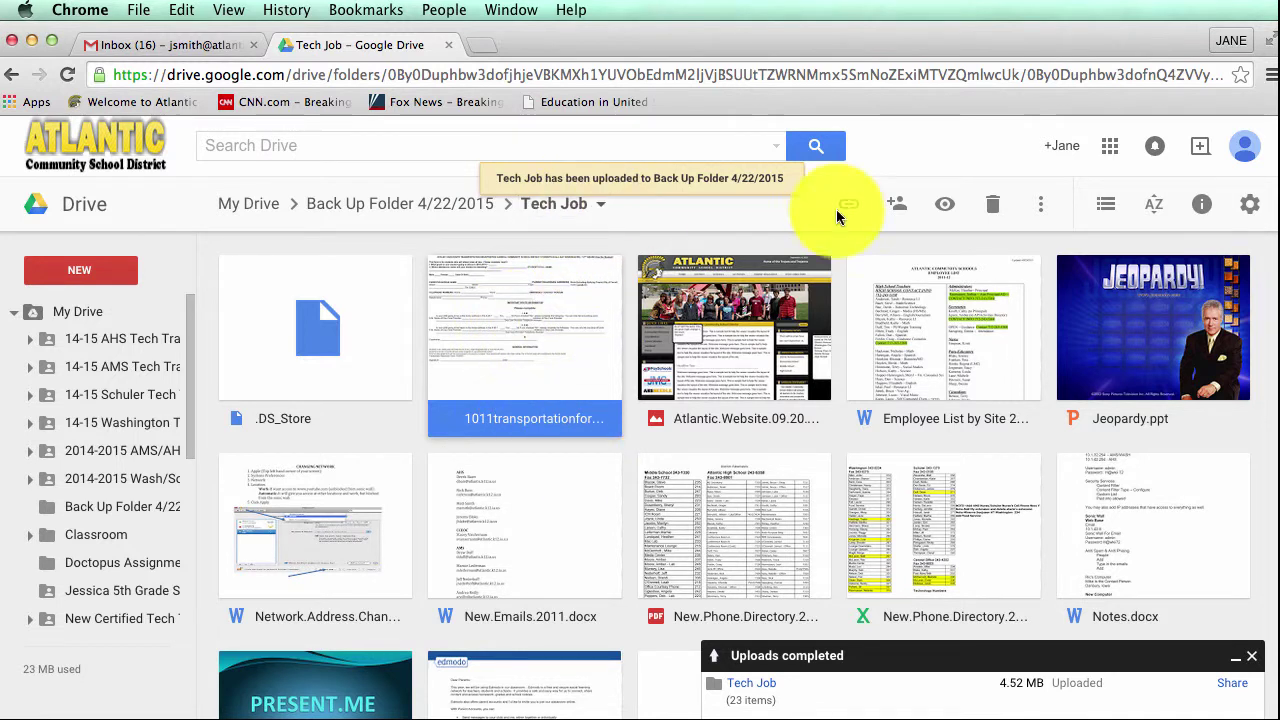
click(1040, 204)
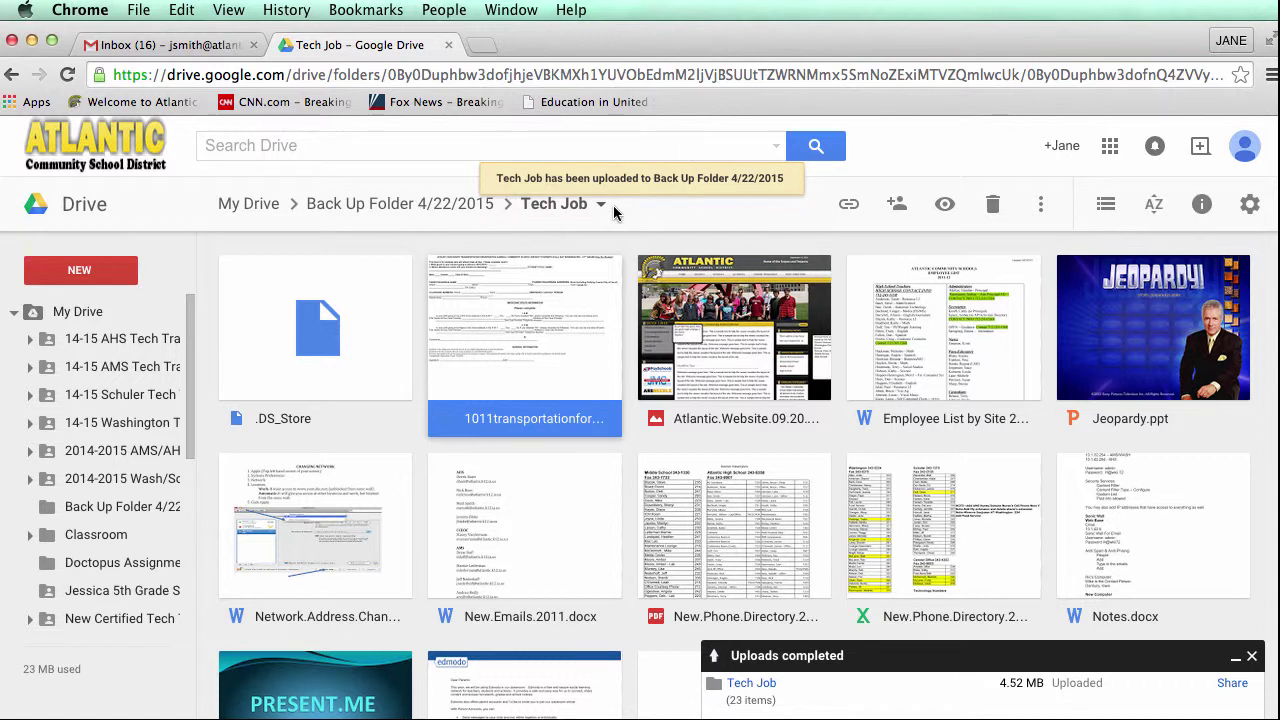
- Open a Drive window for another Chrome profile and shift it up slightly
click(444, 9)
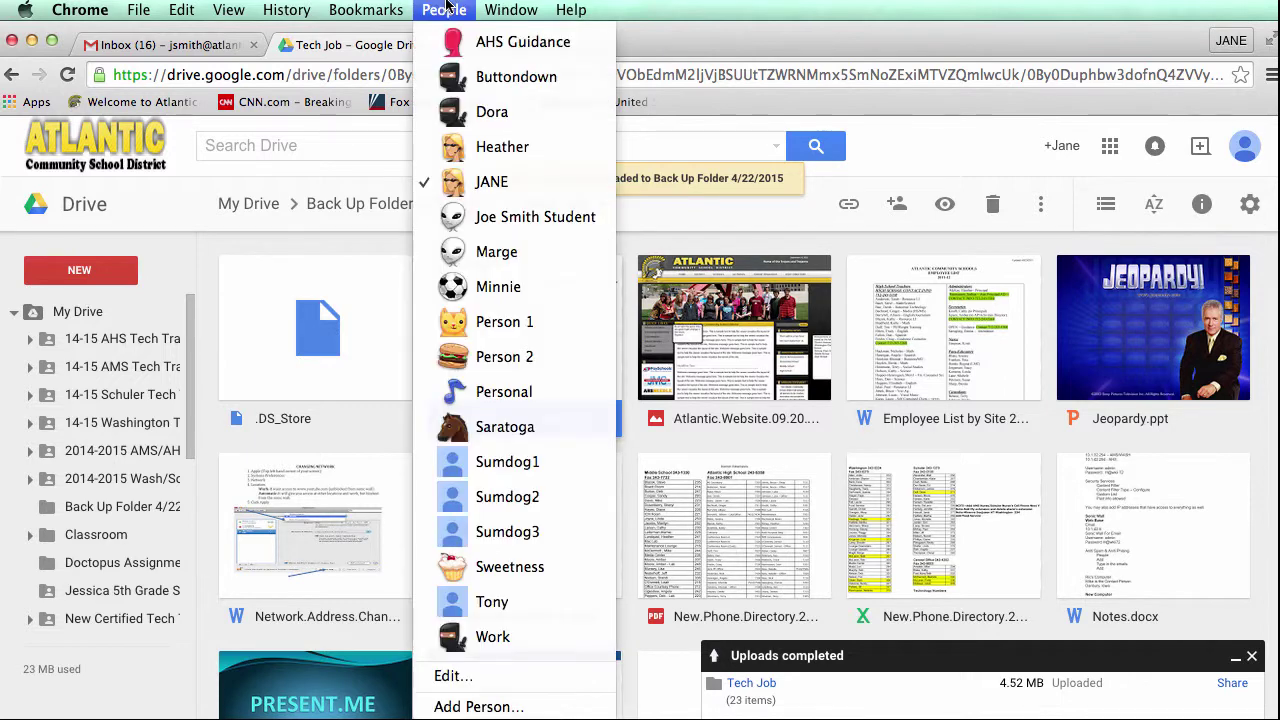
click(529, 603)
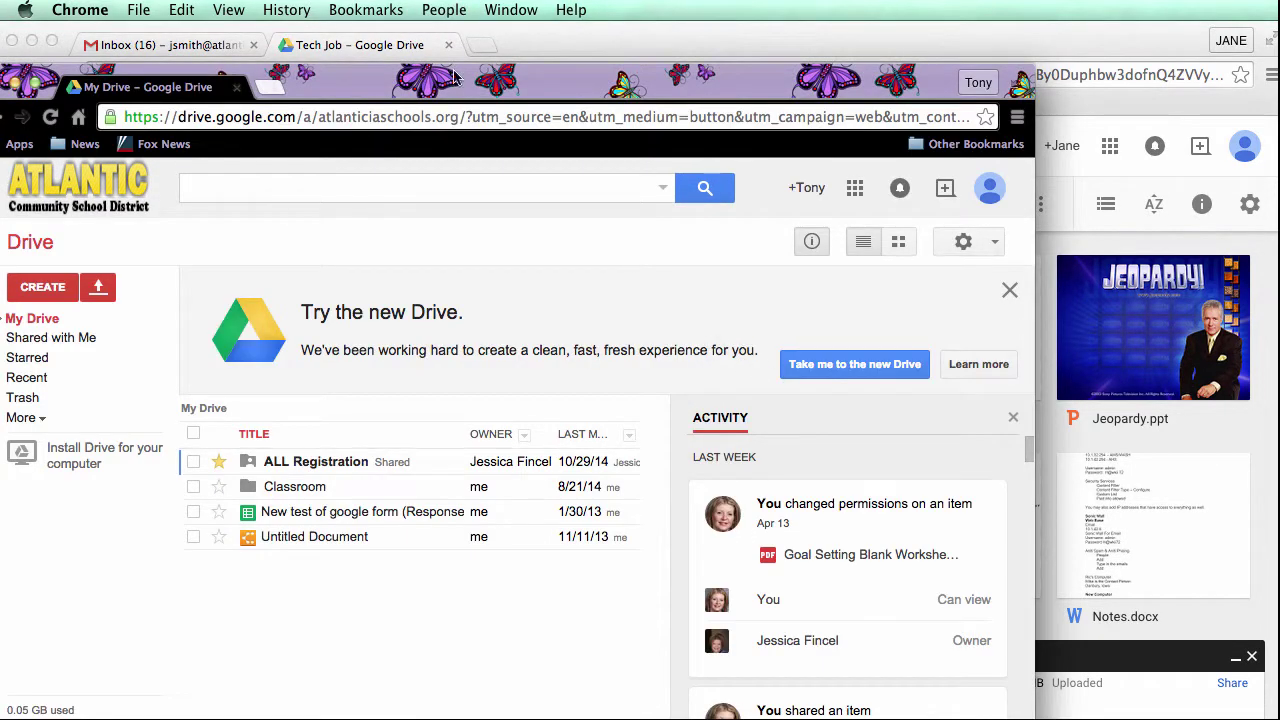
drag(473, 86, 536, 51)
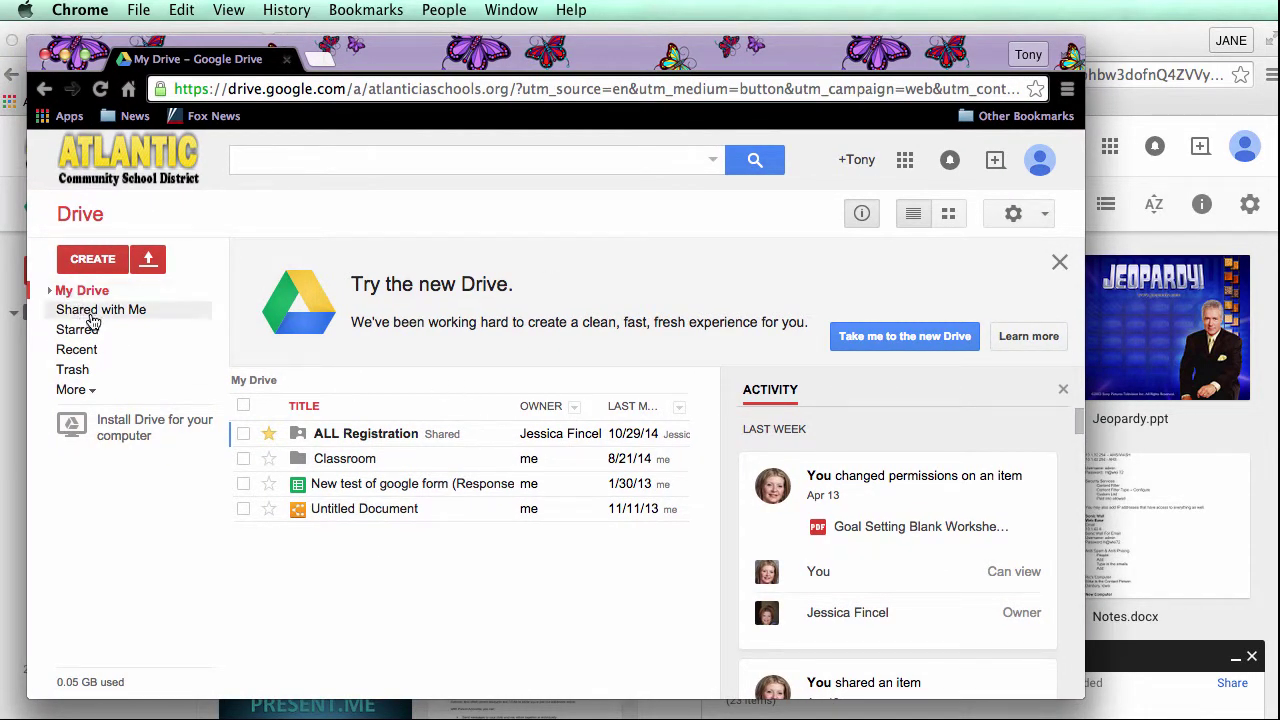
- Close the new-Drive banner and activity panel, then switch to the new Drive from settings
click(1059, 262)
click(1063, 261)
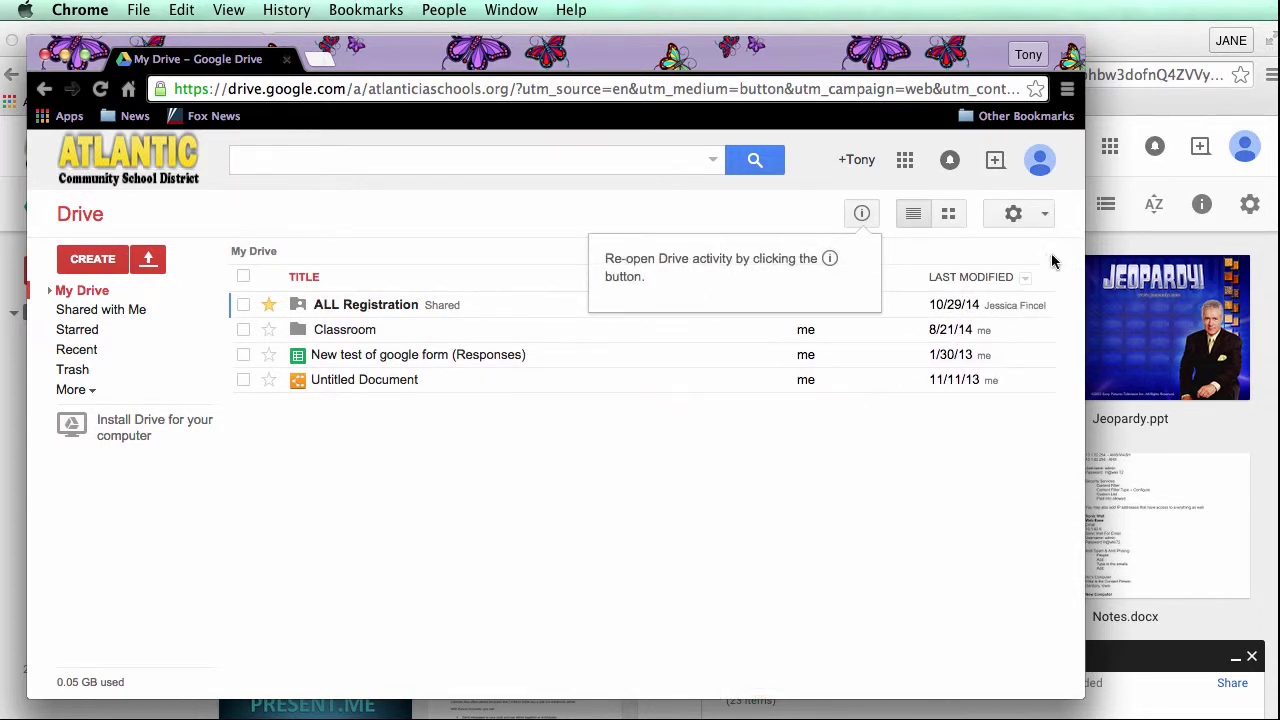
click(1013, 215)
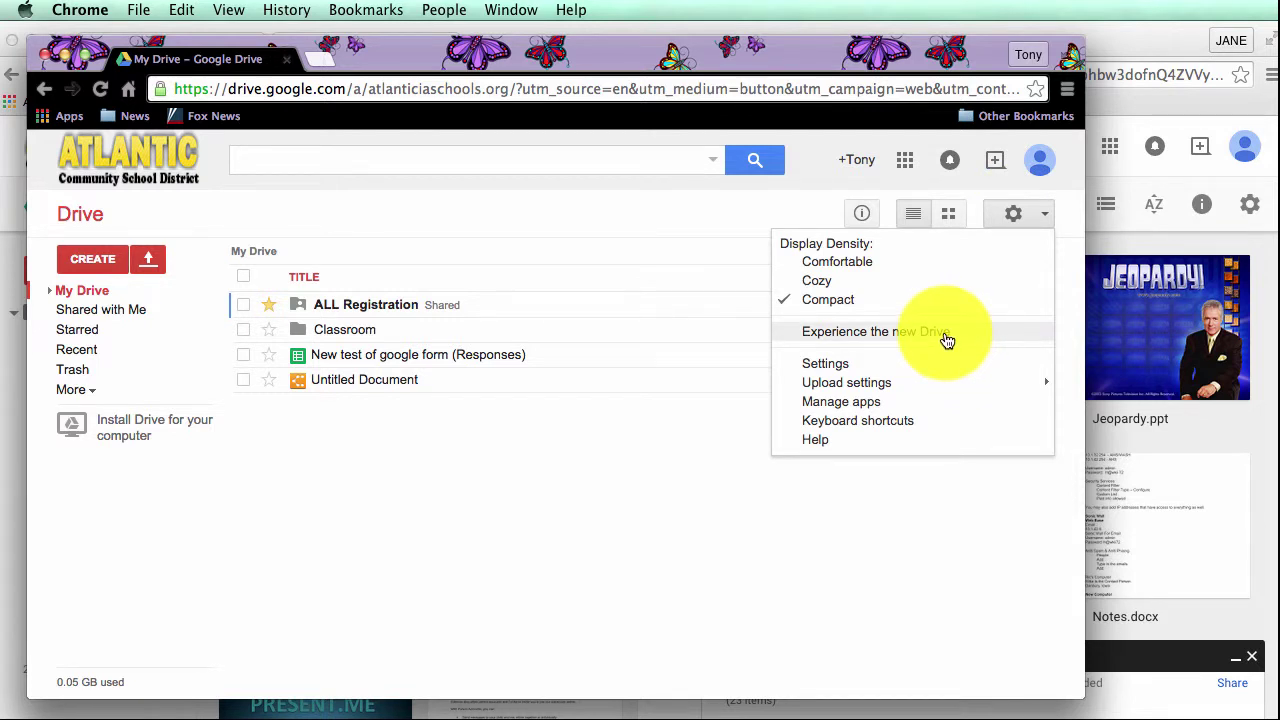
click(947, 341)
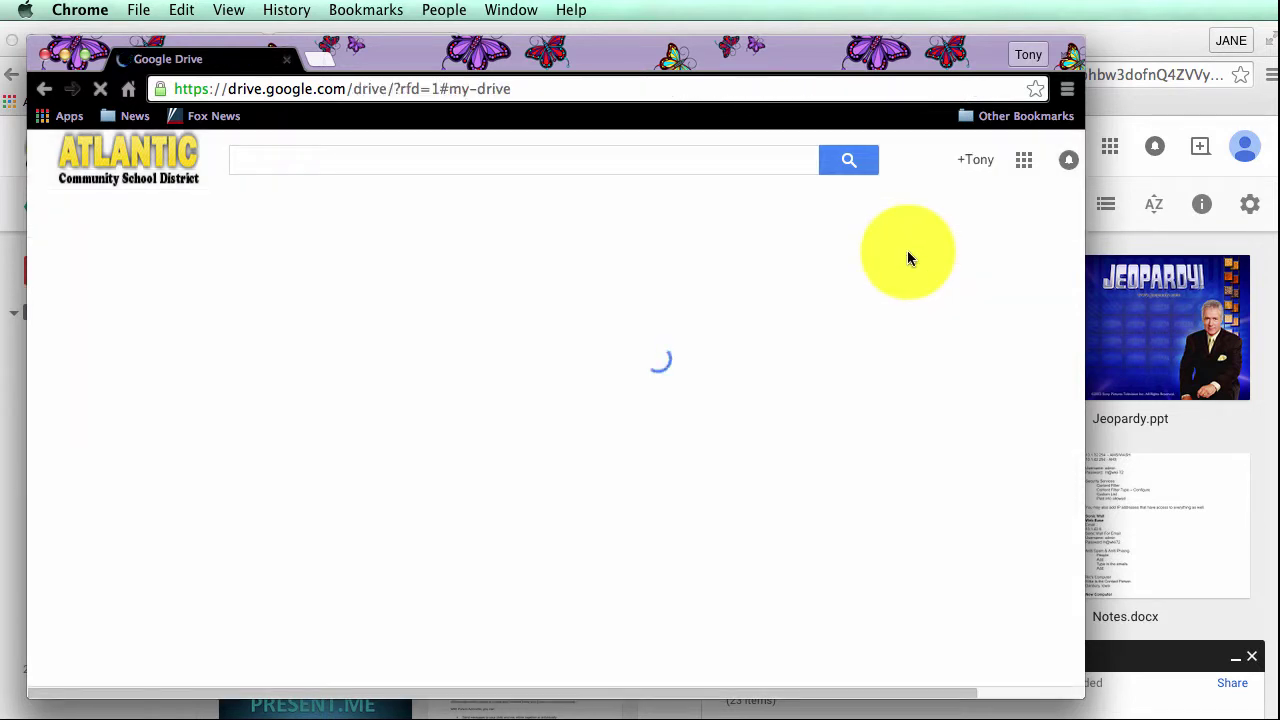